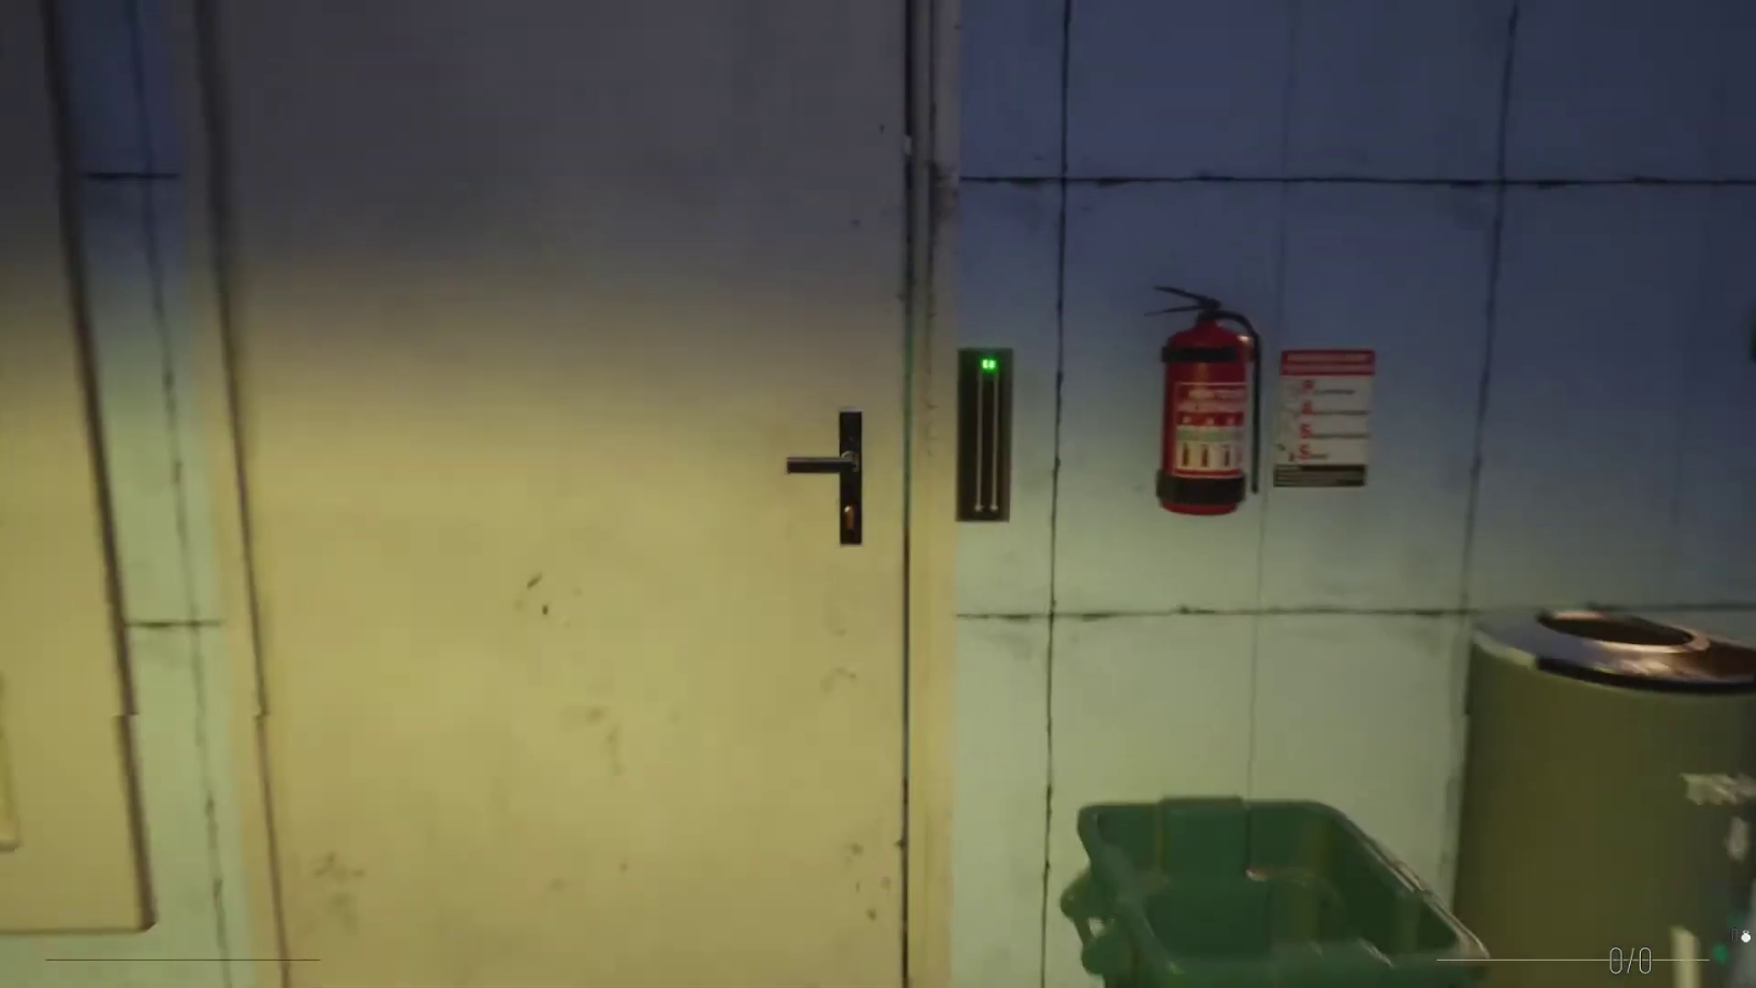
key("i")
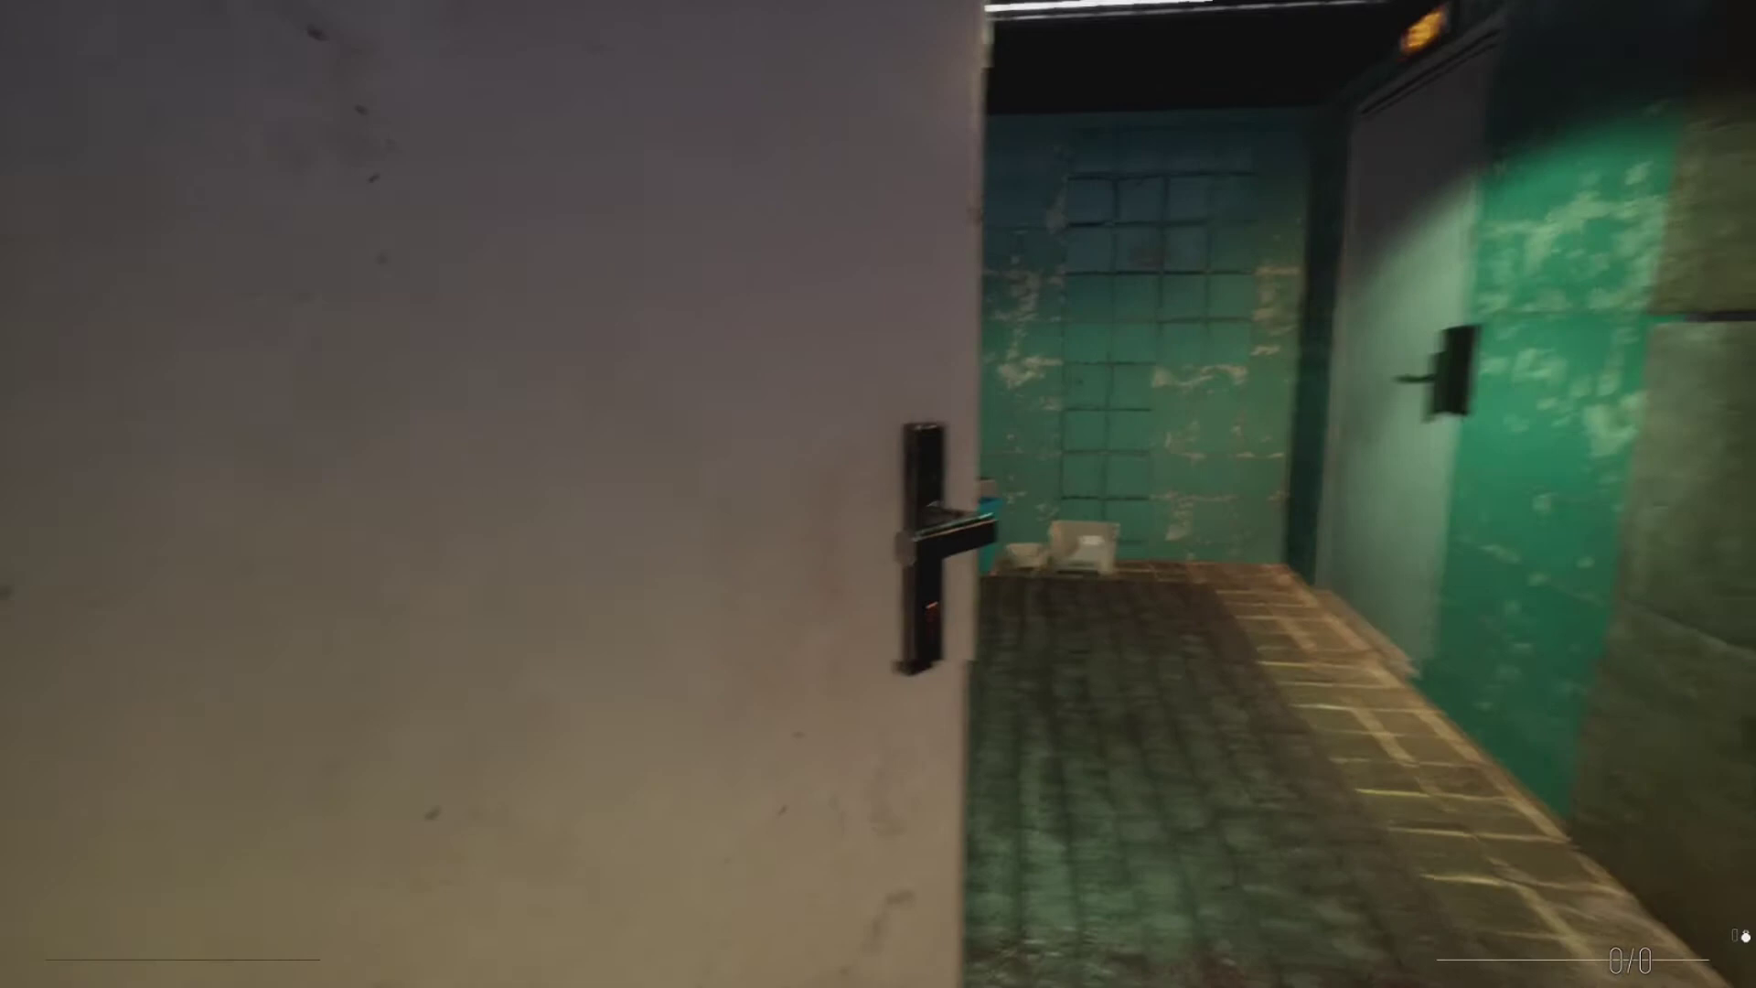
key("e")
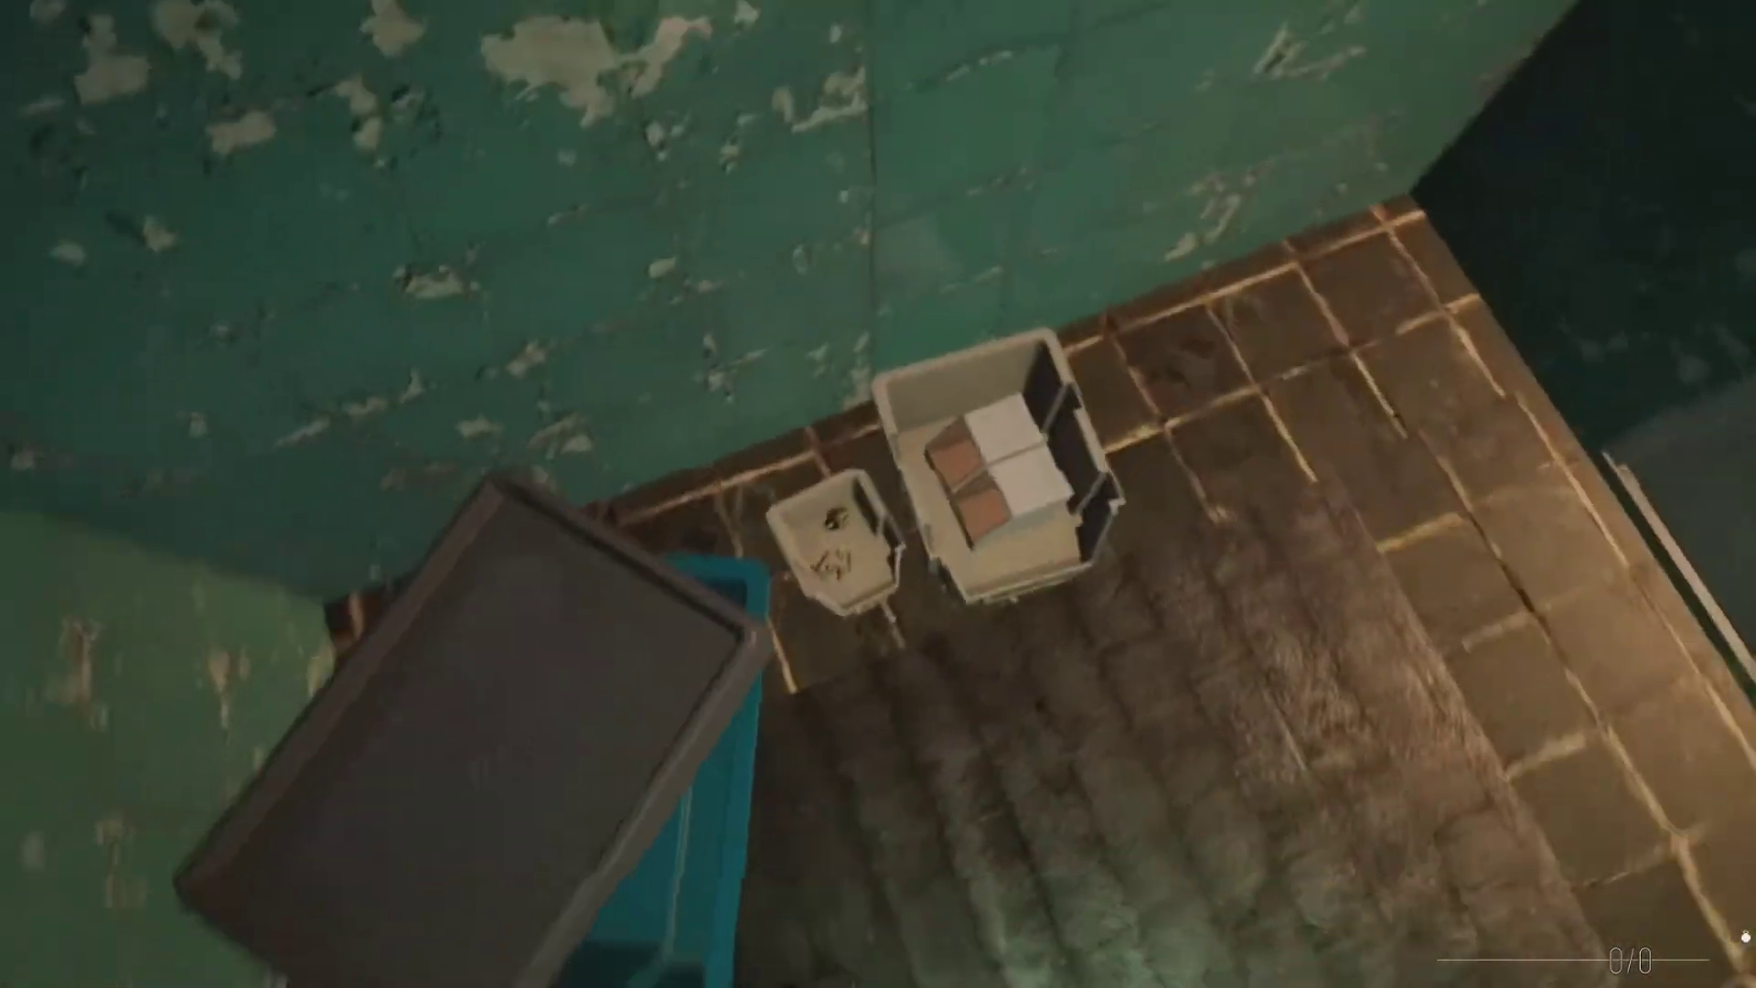
key("w")
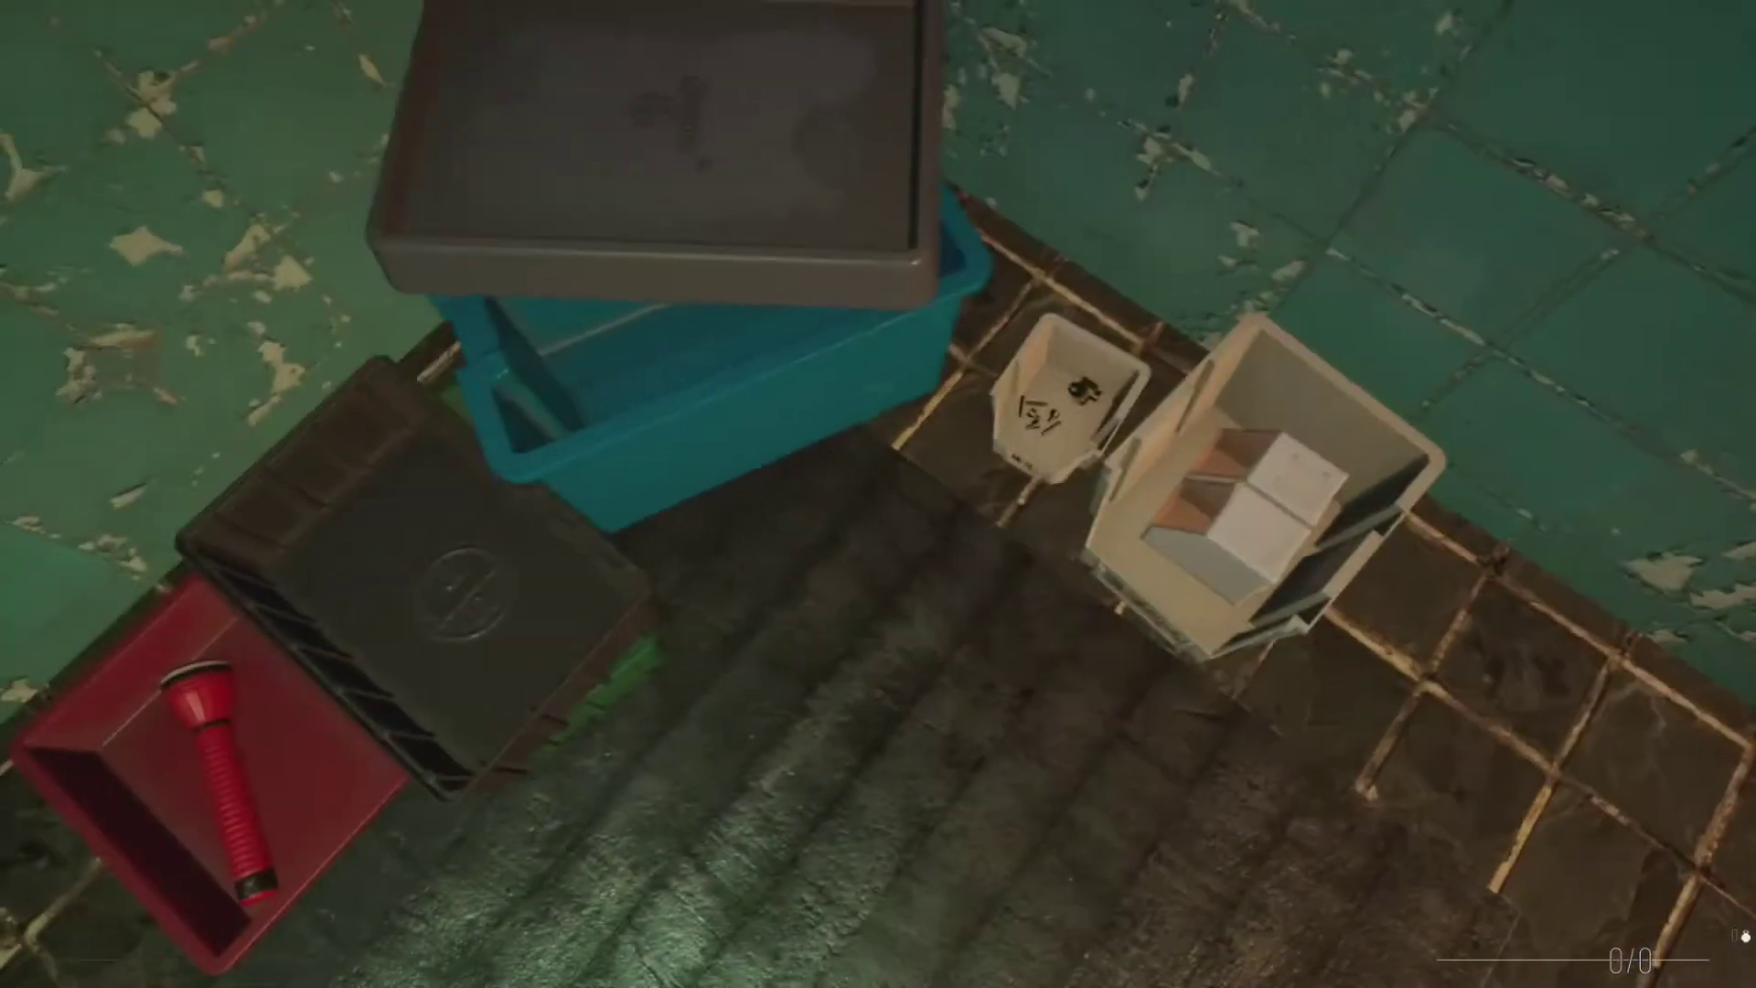
left_click_drag(879, 550, 879, 411)
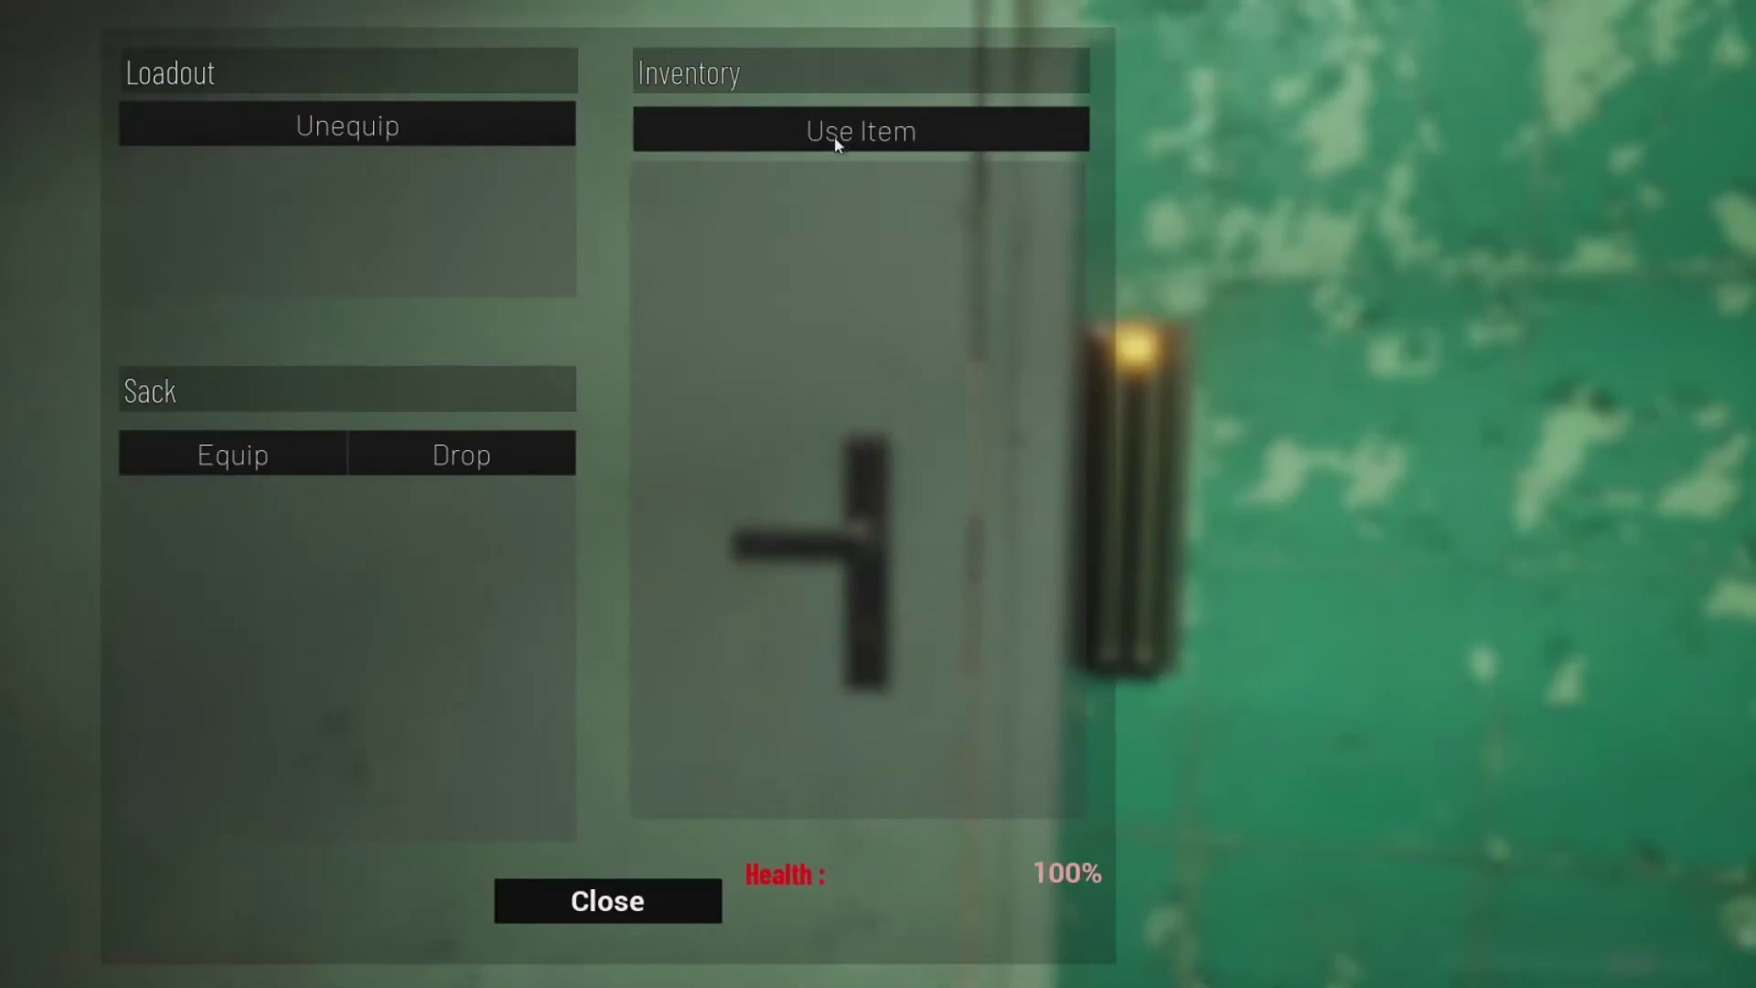
left_click(588, 893)
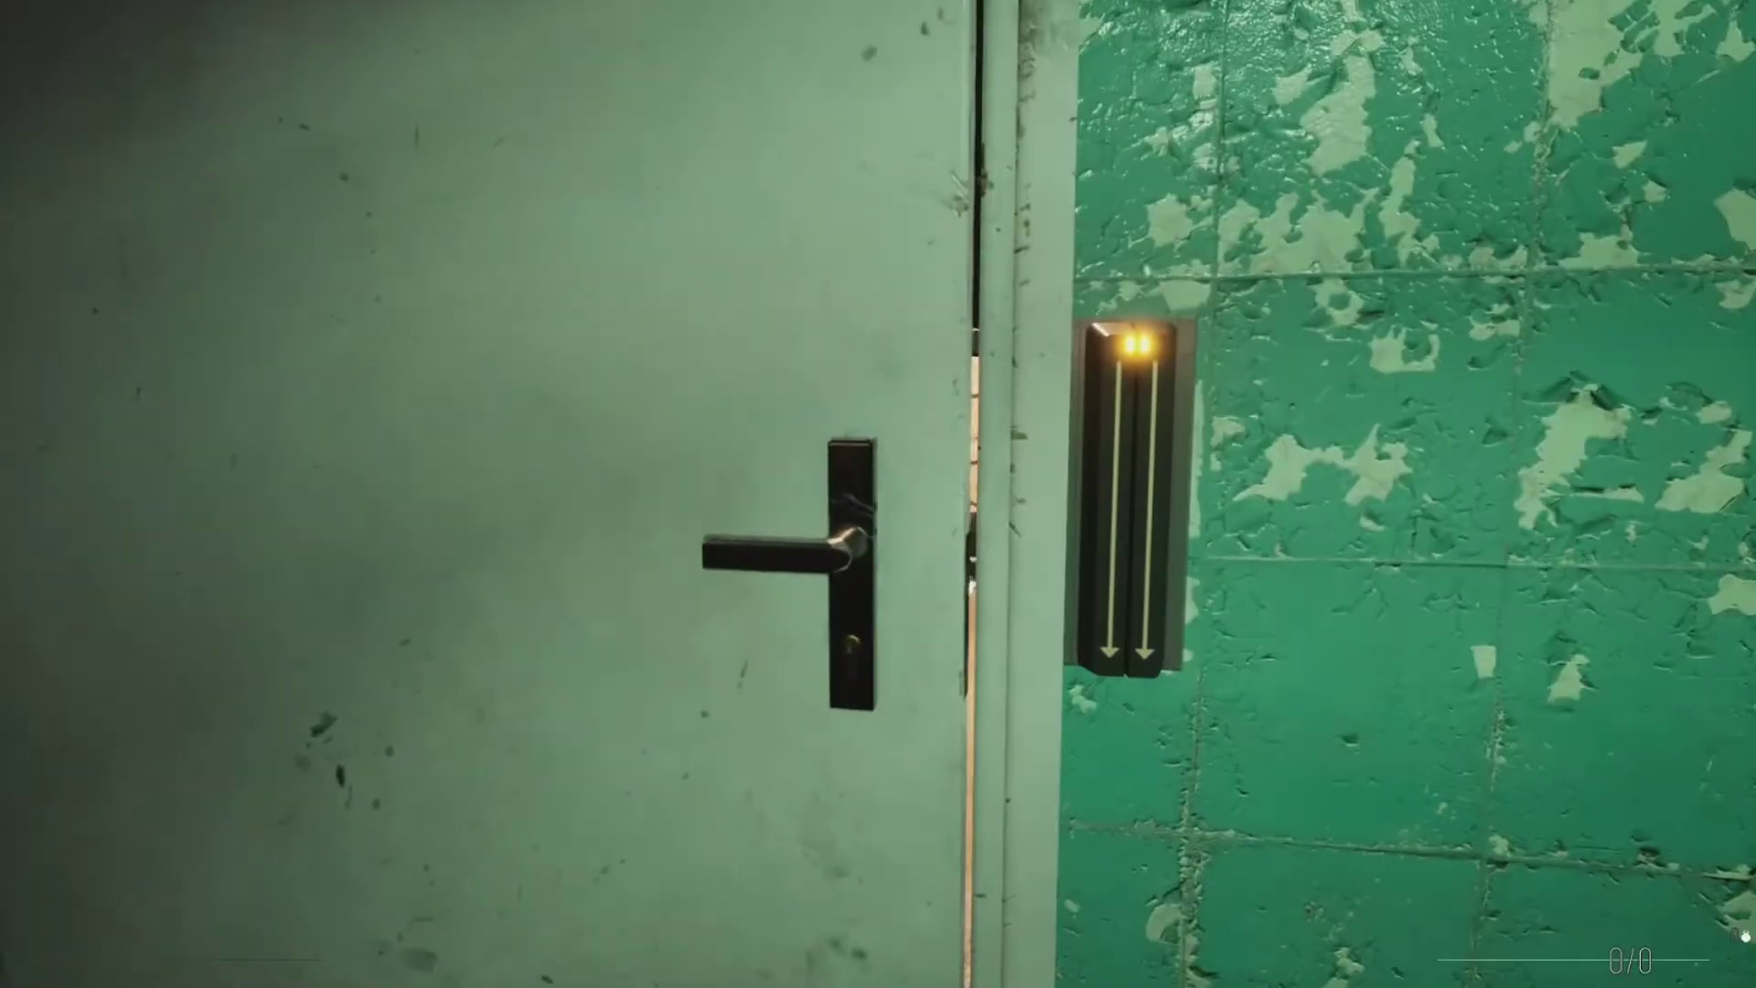
key("i")
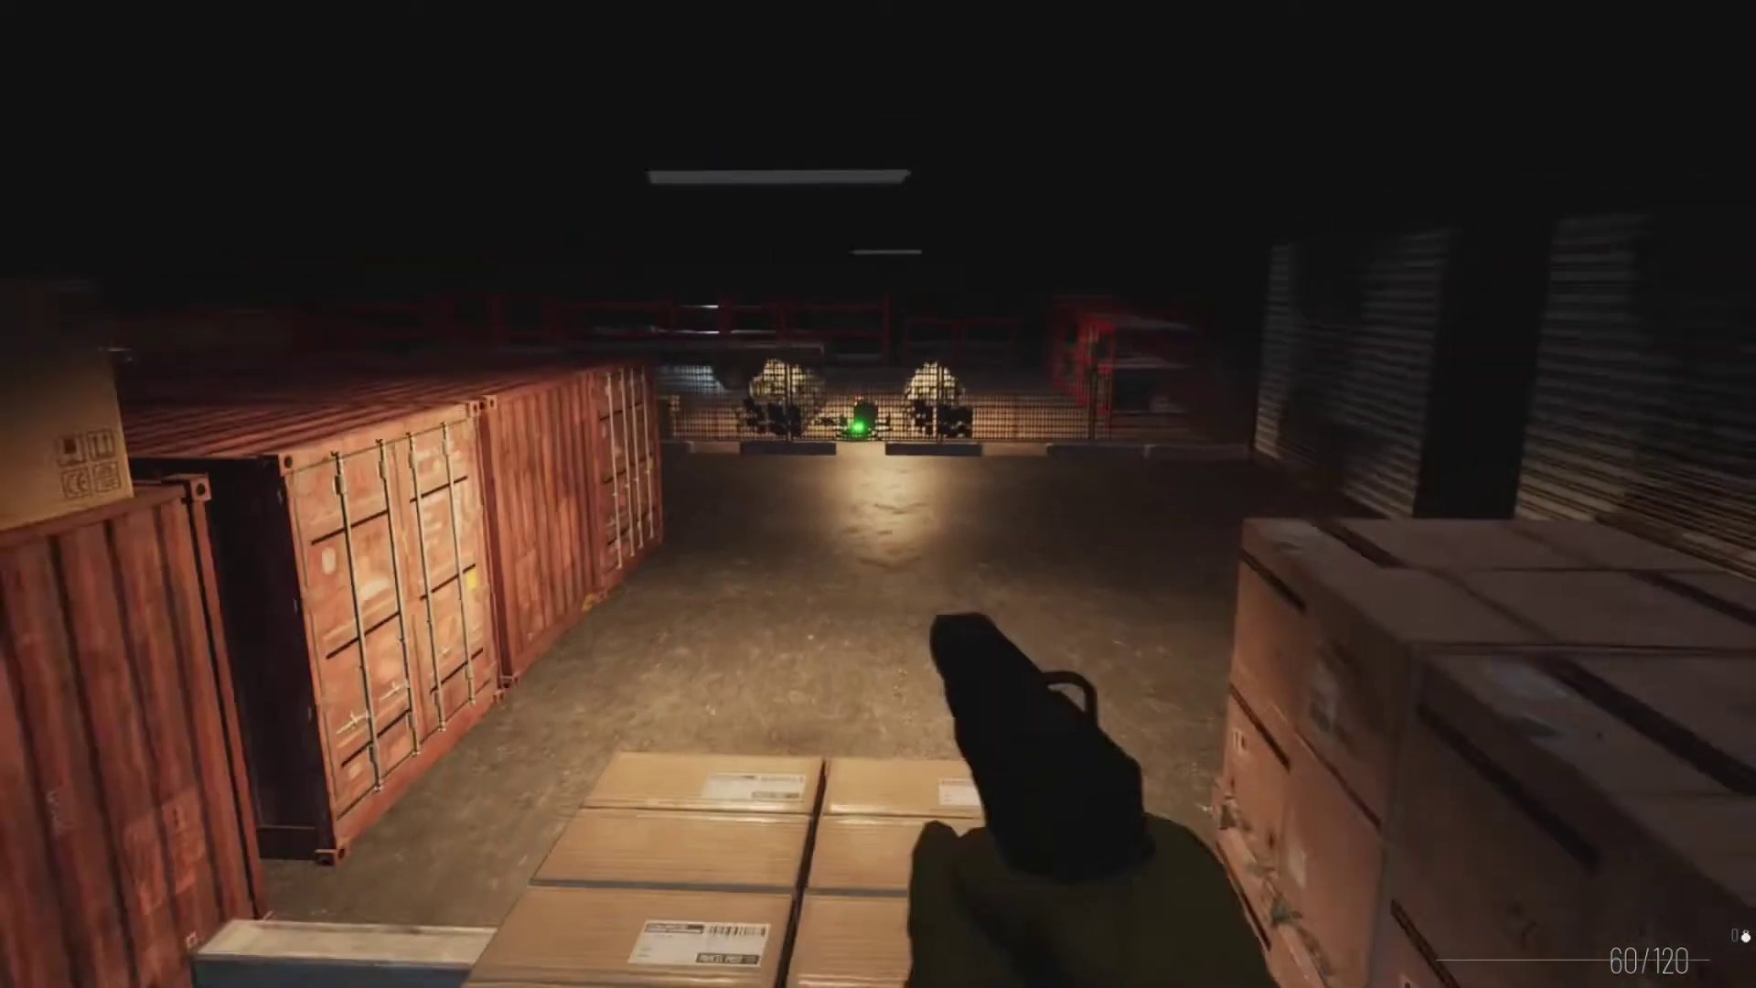
right_click(878, 494)
right_click(878, 494)
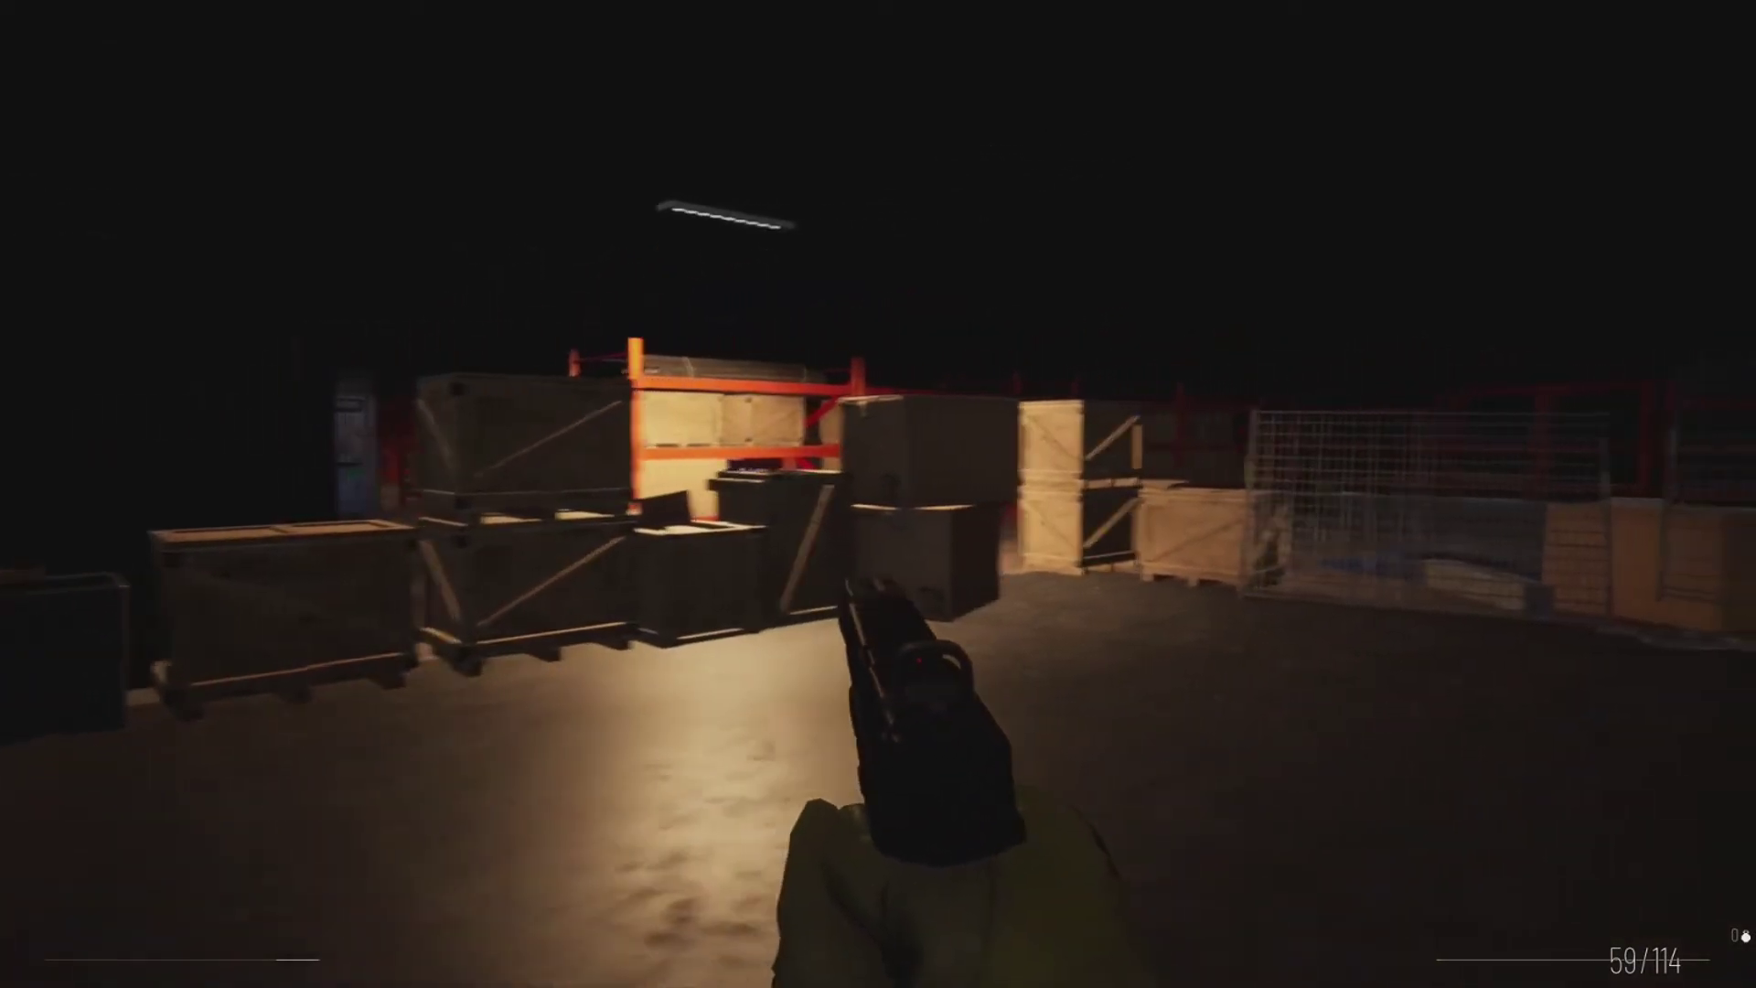
left_click(878, 494)
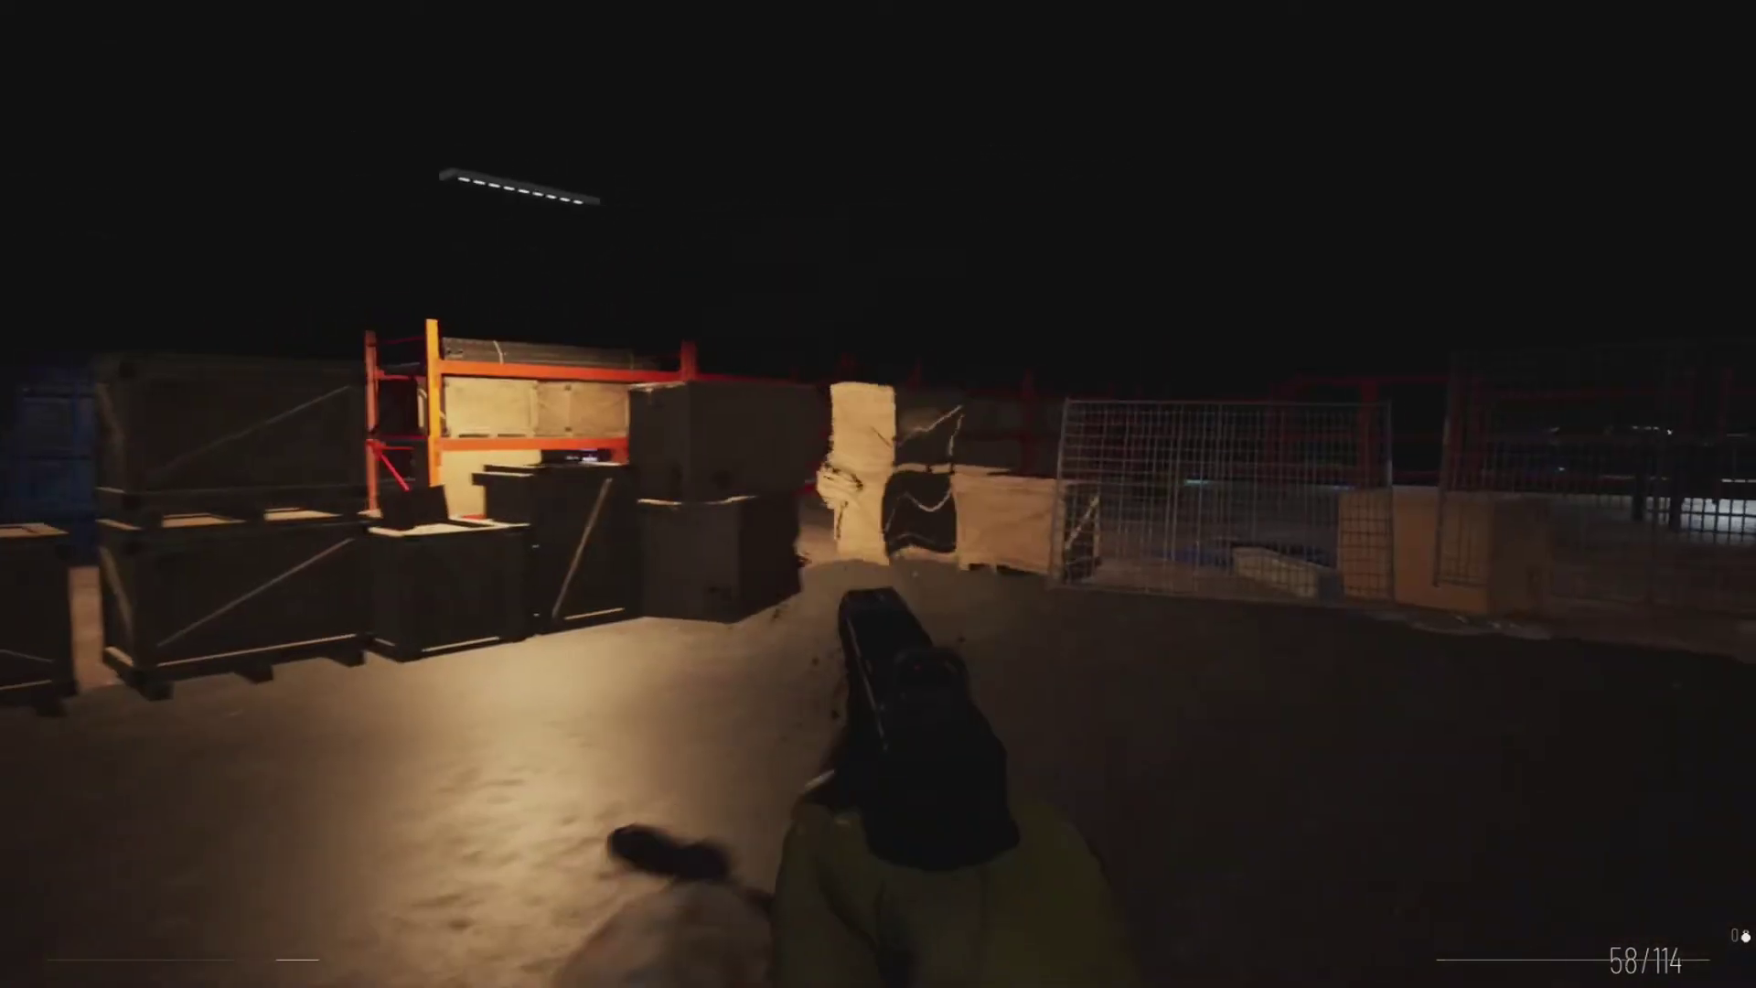